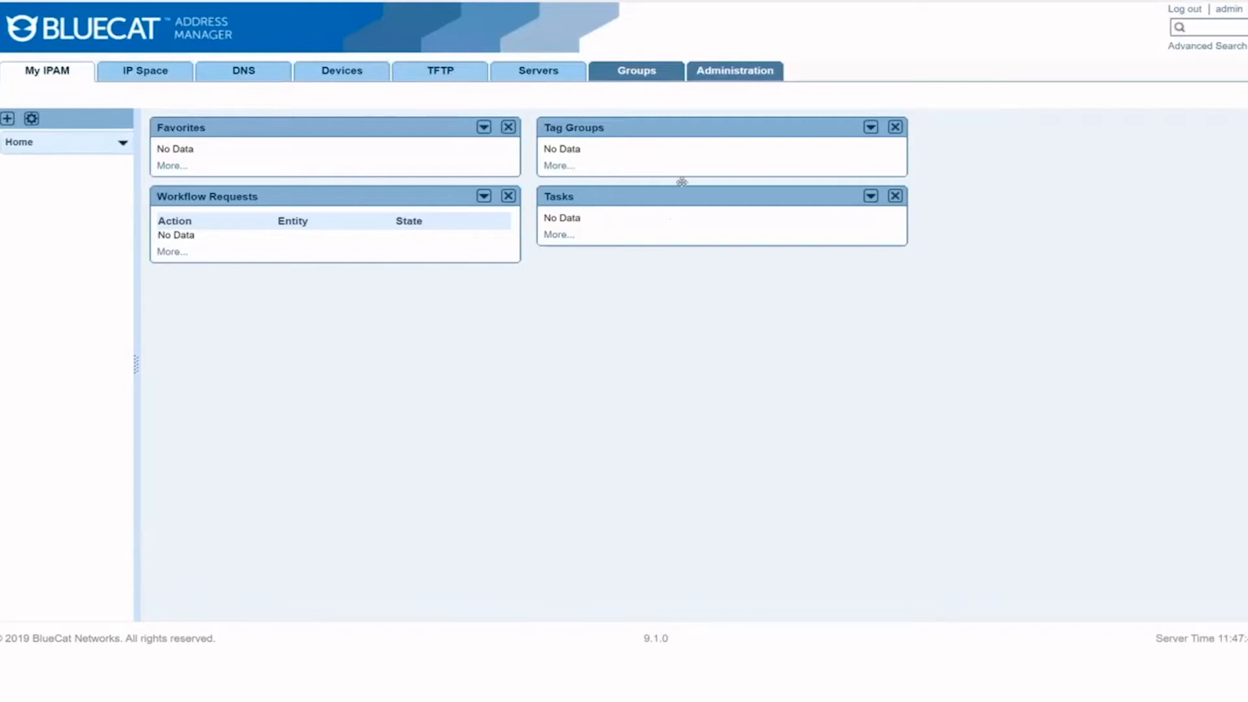
Step: Update Address Manager monitoring to a 30-second polling interval, SNMP v2c and the existing community string
left_click(731, 76)
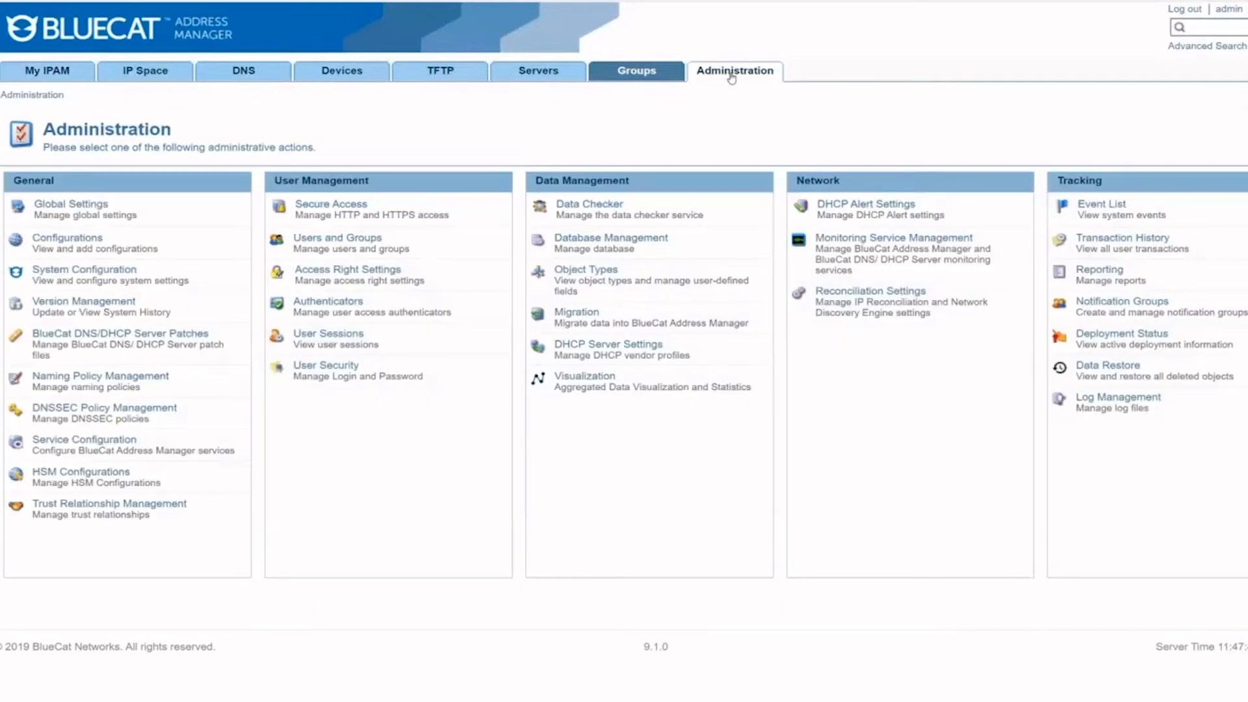
left_click(837, 240)
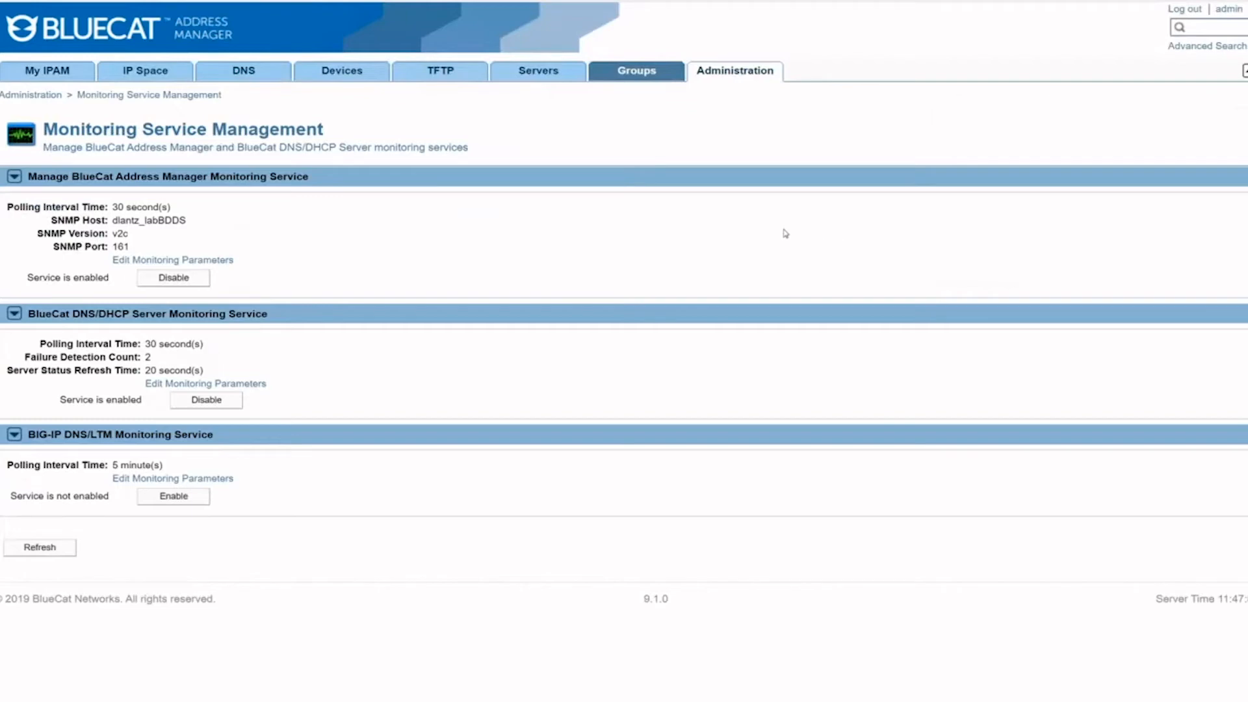
left_click(130, 260)
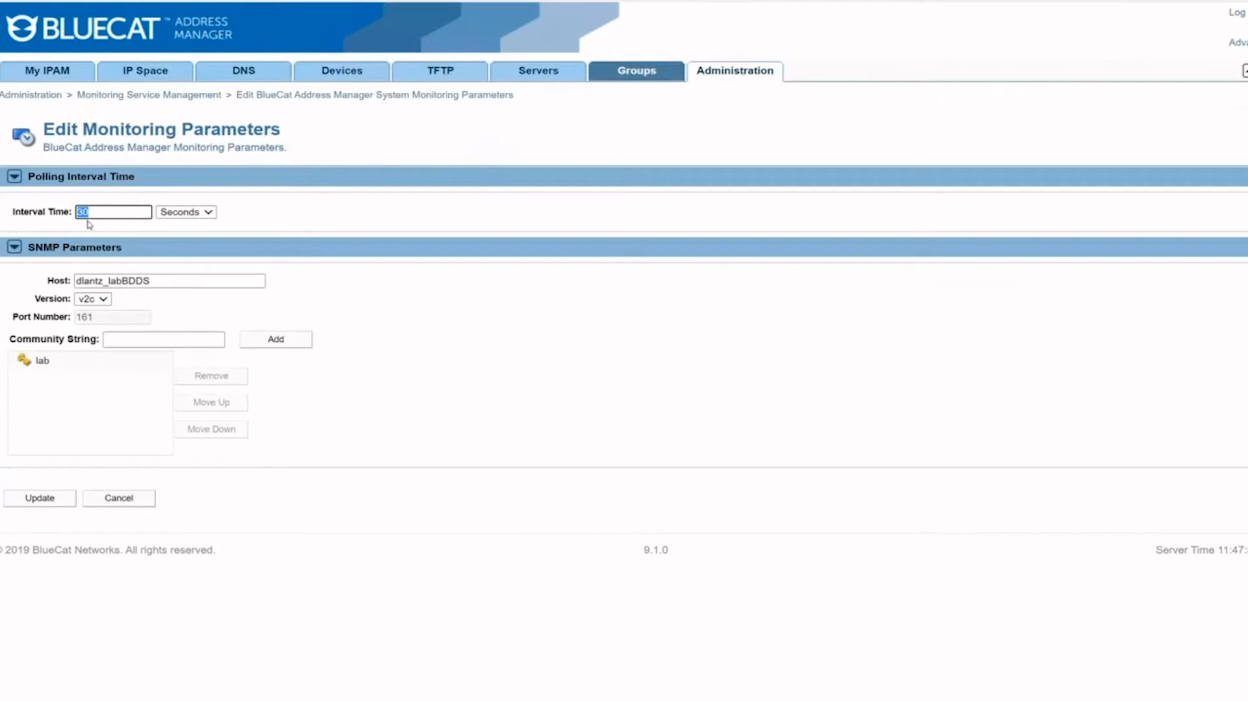
left_click(197, 214)
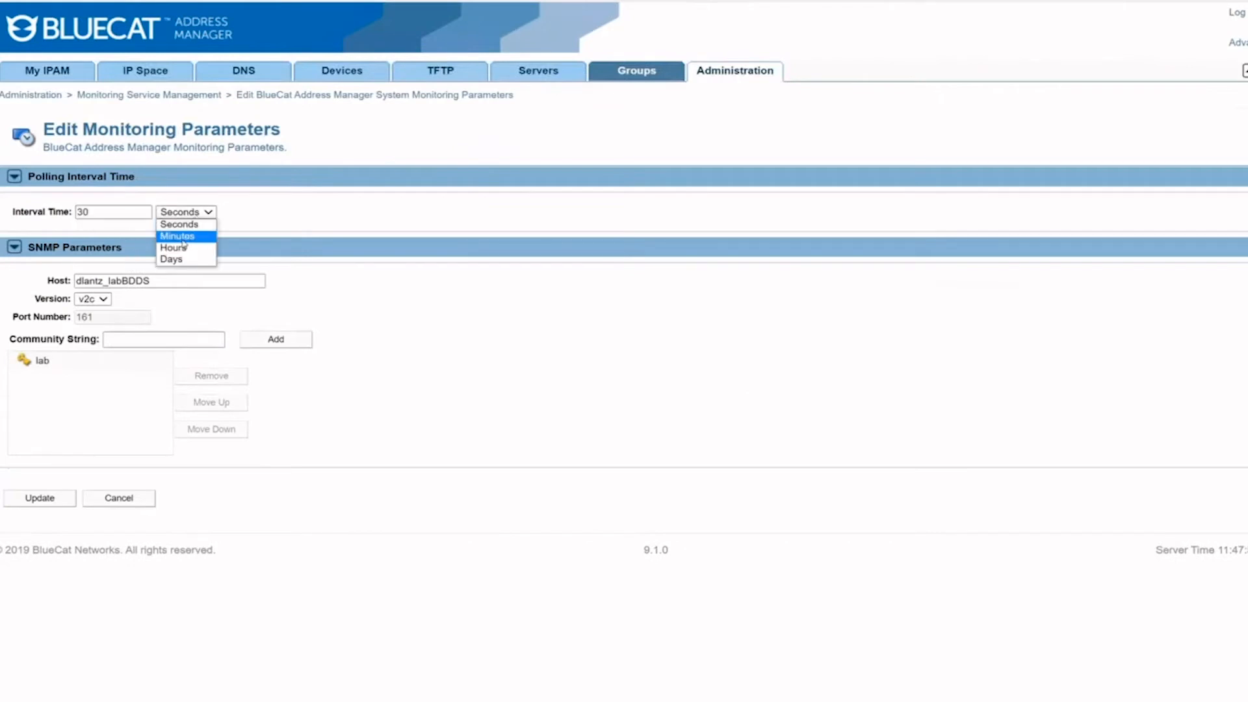
left_click(265, 270)
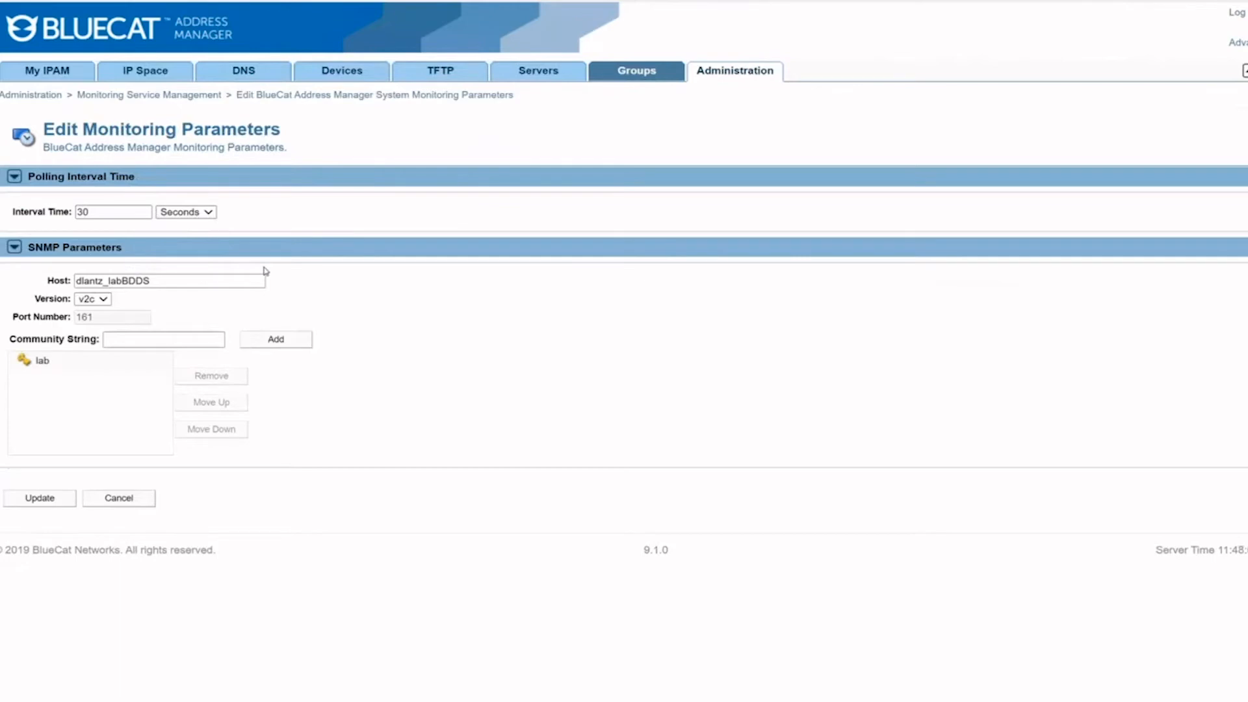
left_click(104, 300)
left_click(107, 303)
left_click(50, 367)
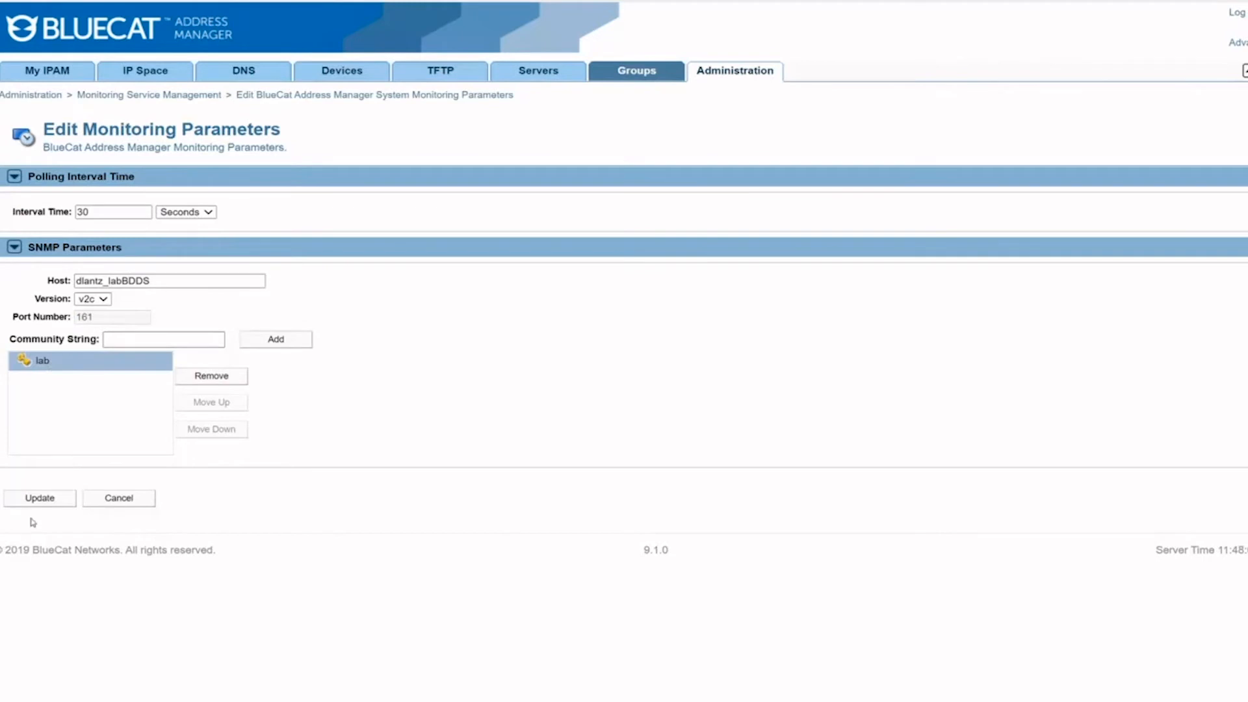
left_click(40, 498)
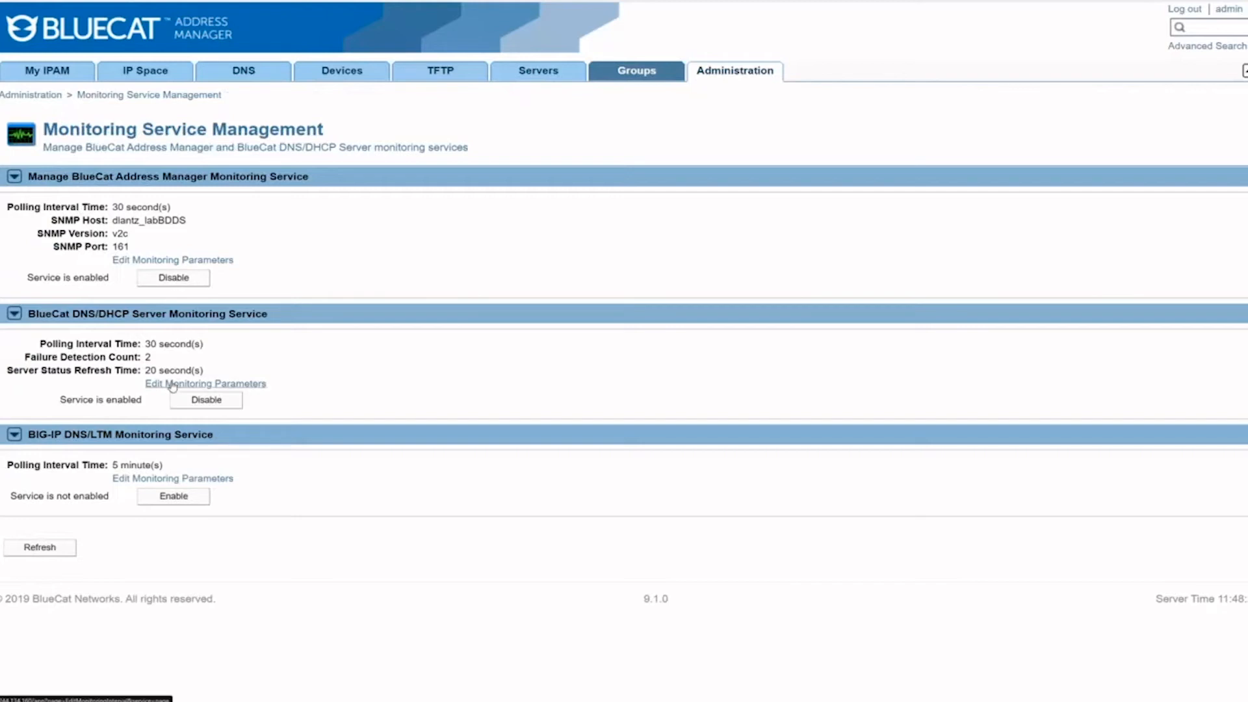
Step: Save DNS/DHCP server monitoring with 30-second polling, failure count 2 and 20-second status refresh
left_click(259, 382)
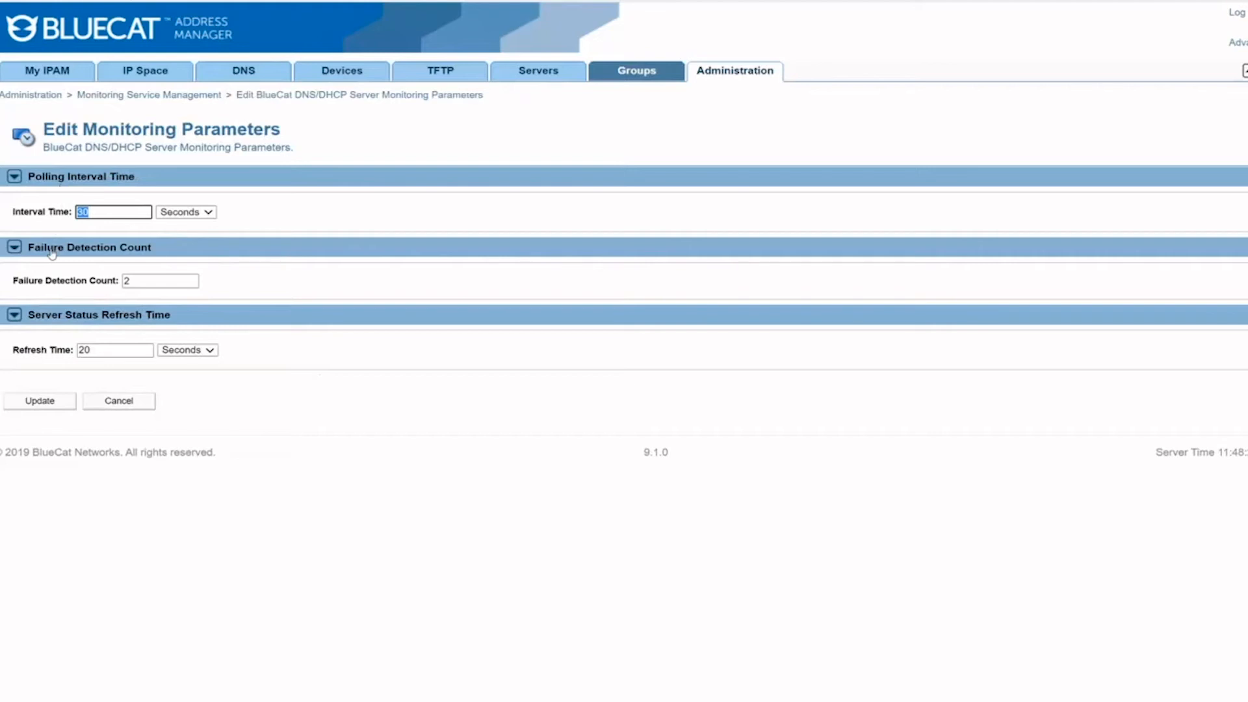
left_click(50, 405)
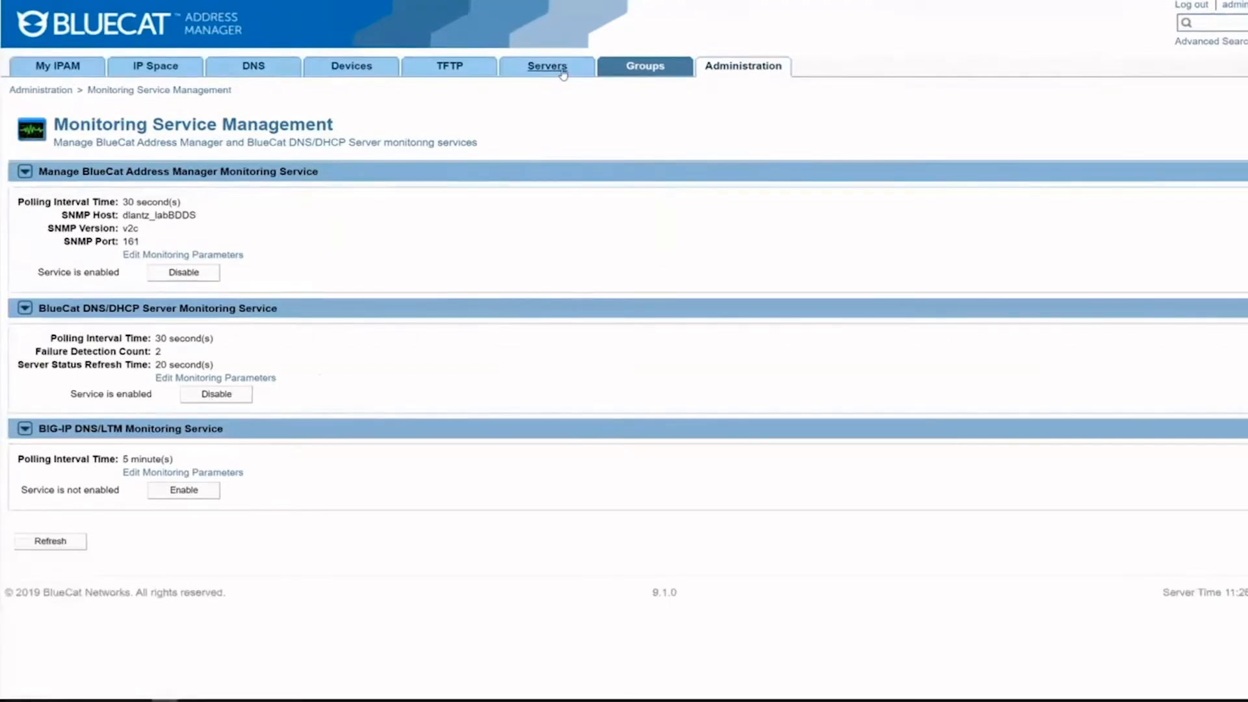
left_click(563, 74)
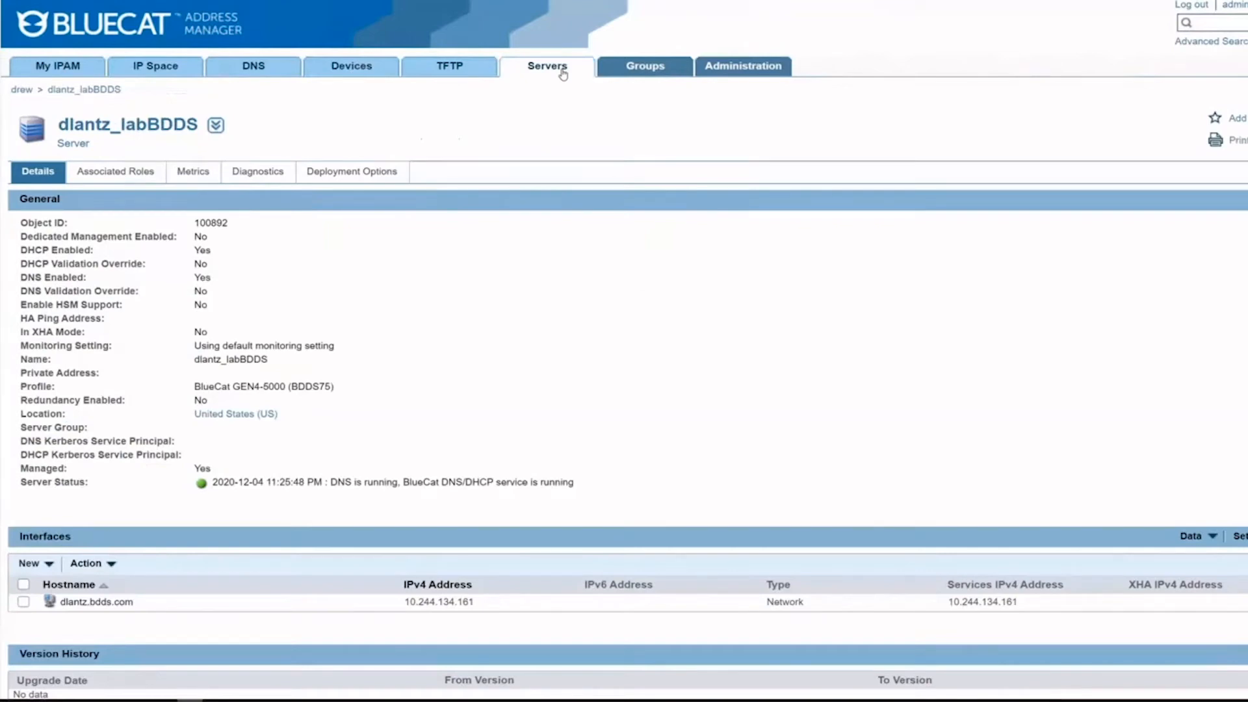
Step: Set the drew configuration to monitor all managed DNS/DHCP servers via SNMP v2c with the existing community string
left_click(562, 74)
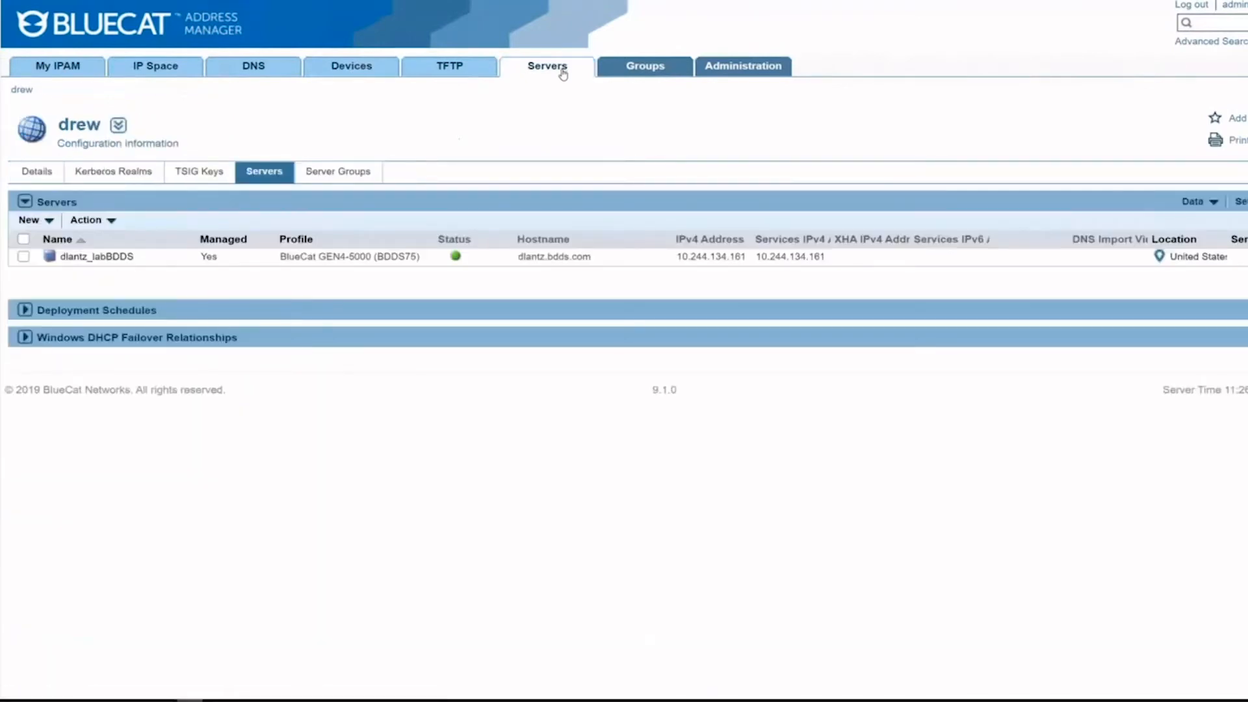
left_click(37, 172)
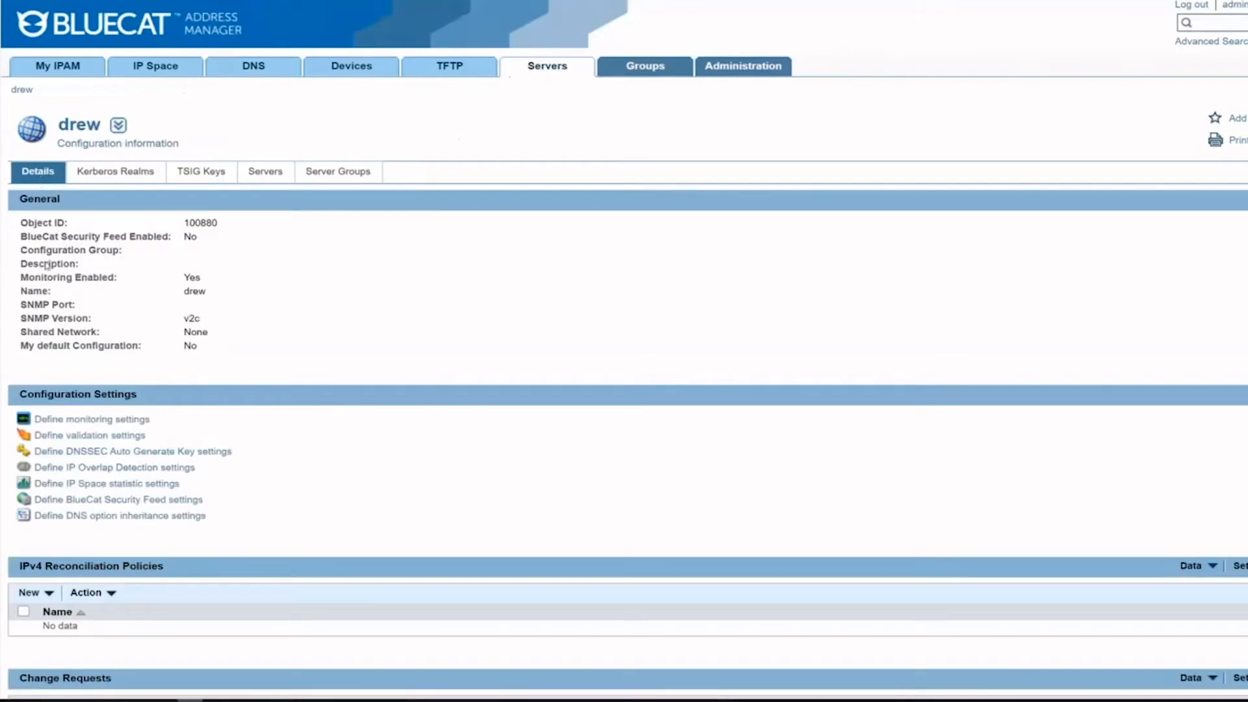
left_click(62, 419)
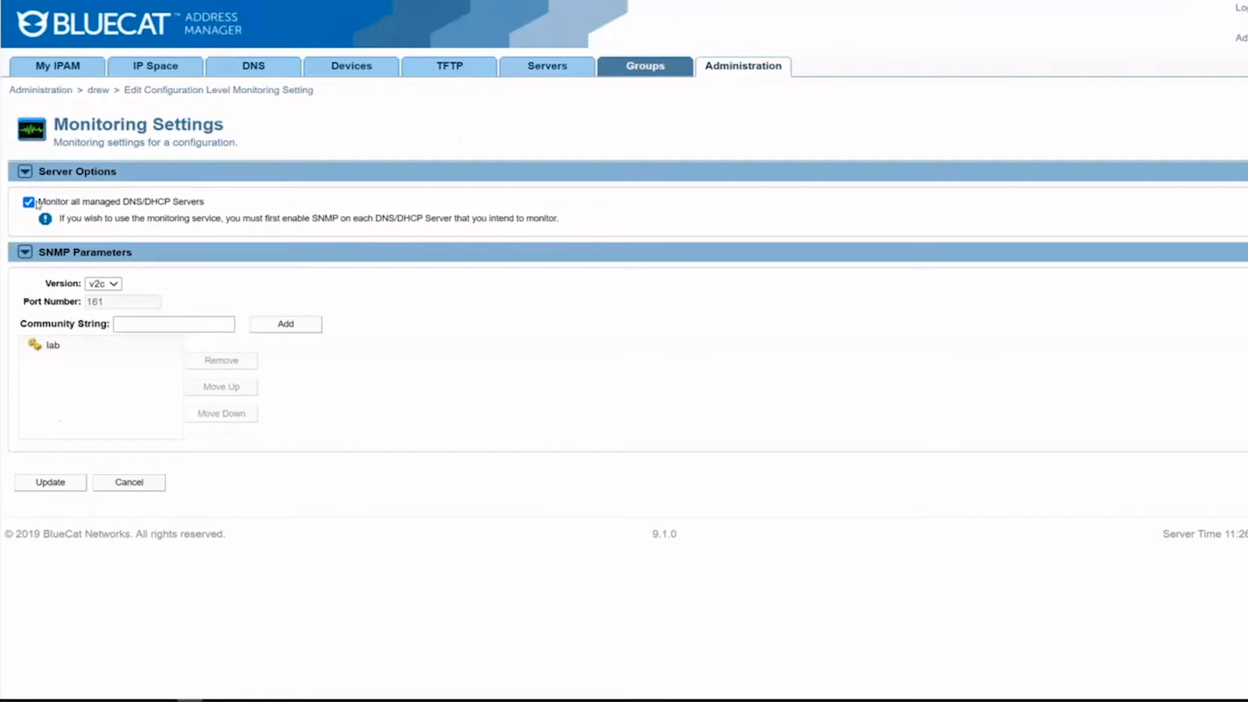
left_click(114, 287)
left_click(75, 352)
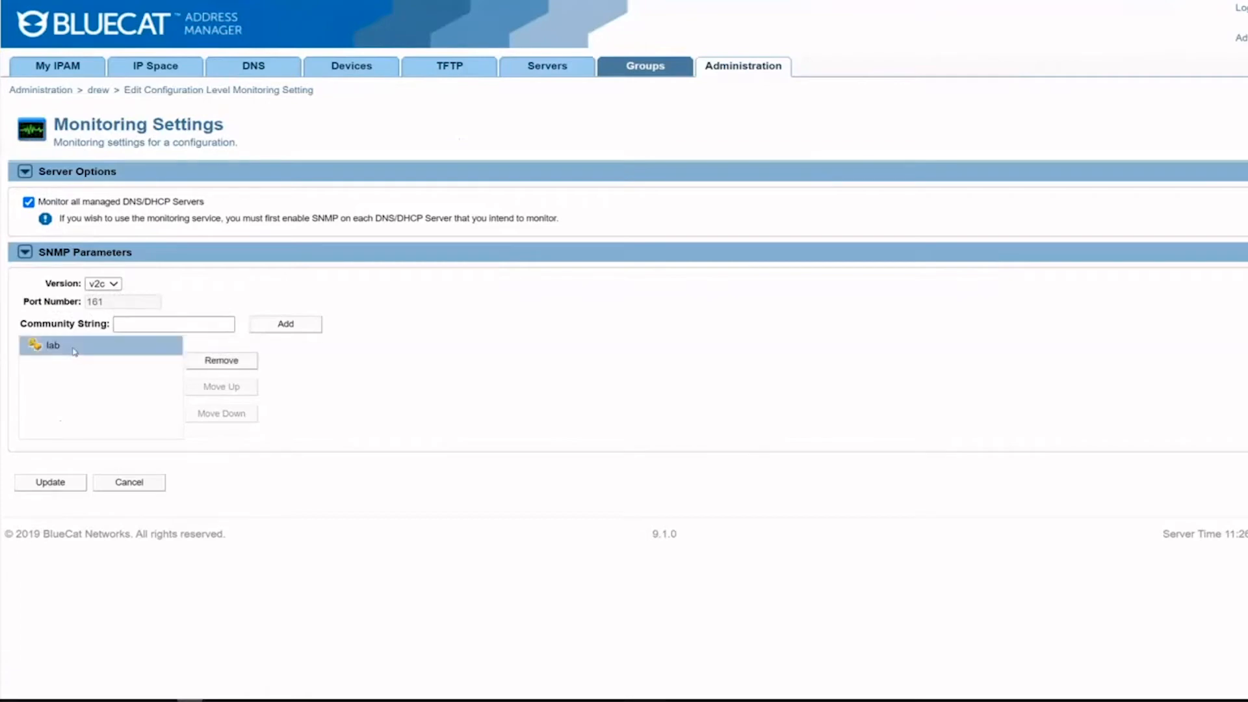
left_click(52, 484)
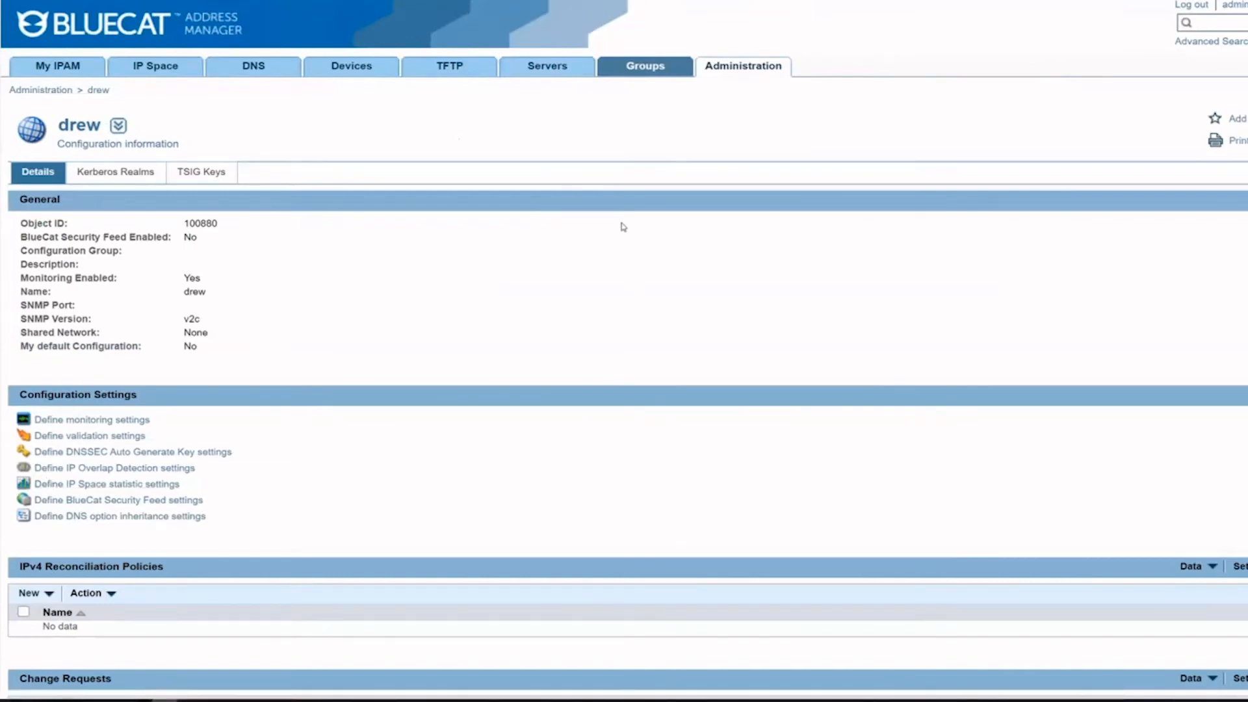
Step: Enable the SNMP v2c service on the dlantz_labBDDS server through its Service Configuration
left_click(549, 67)
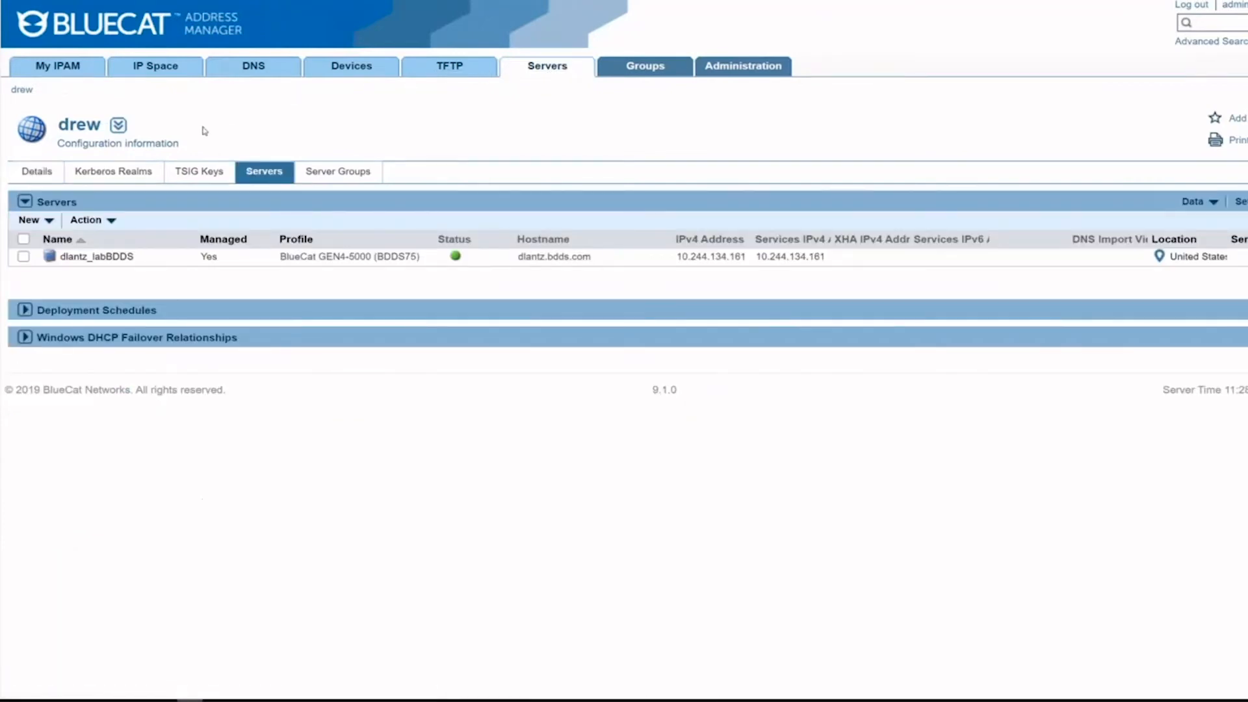
left_click(104, 256)
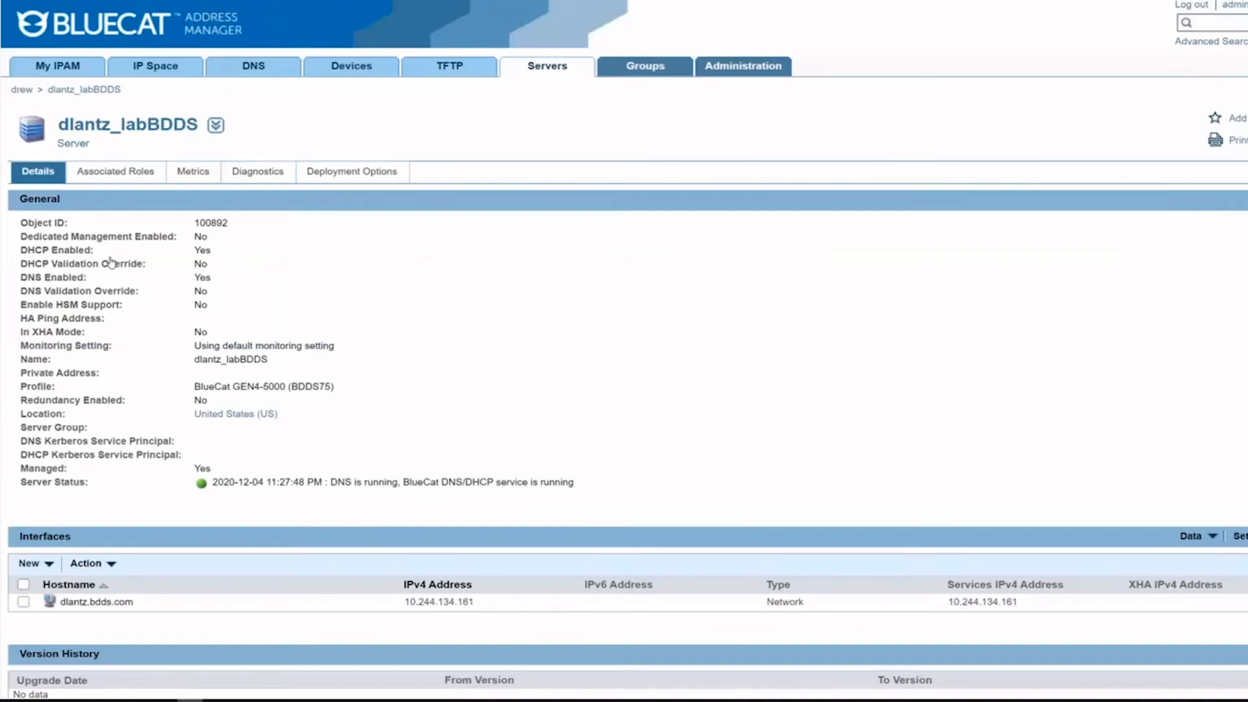
left_click(217, 127)
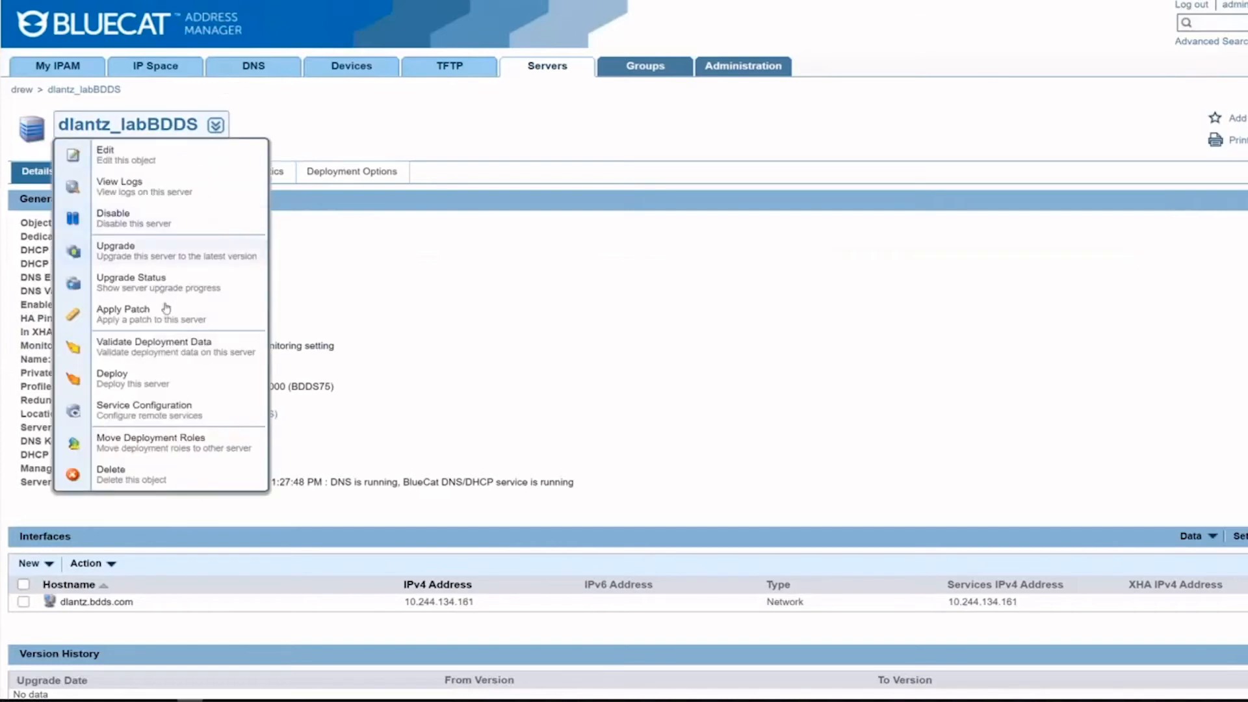
left_click(154, 410)
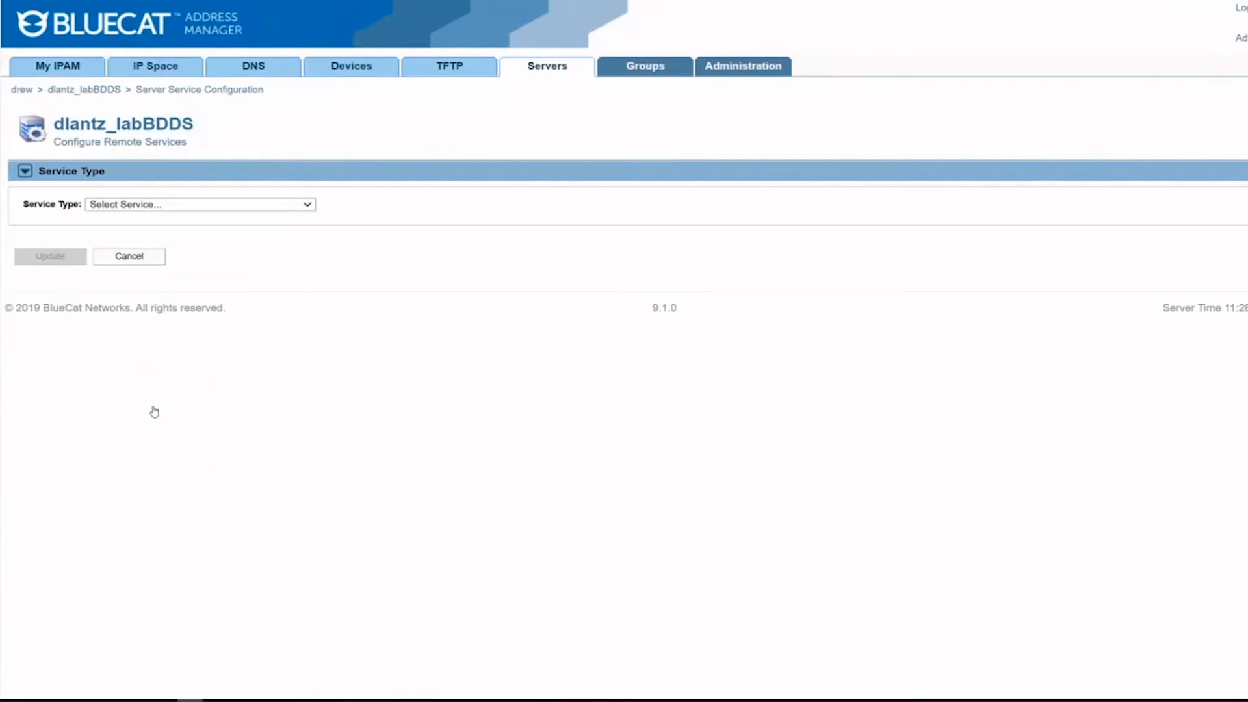
left_click(305, 205)
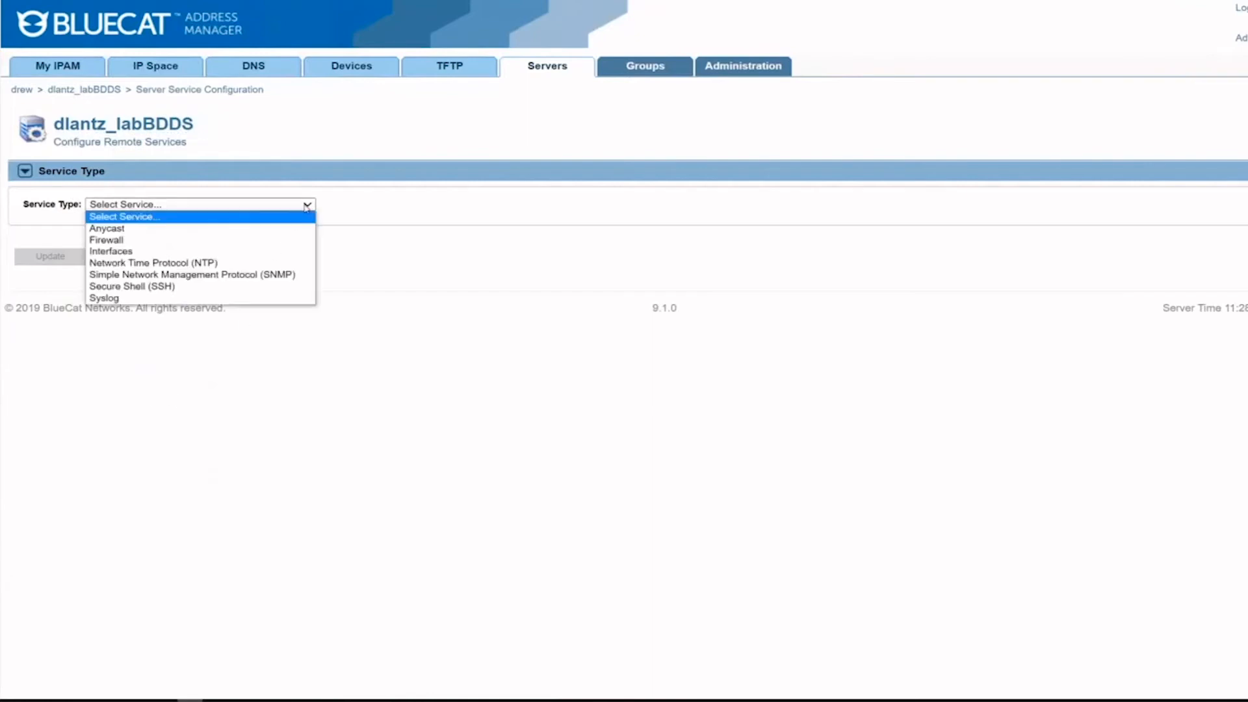
left_click(277, 275)
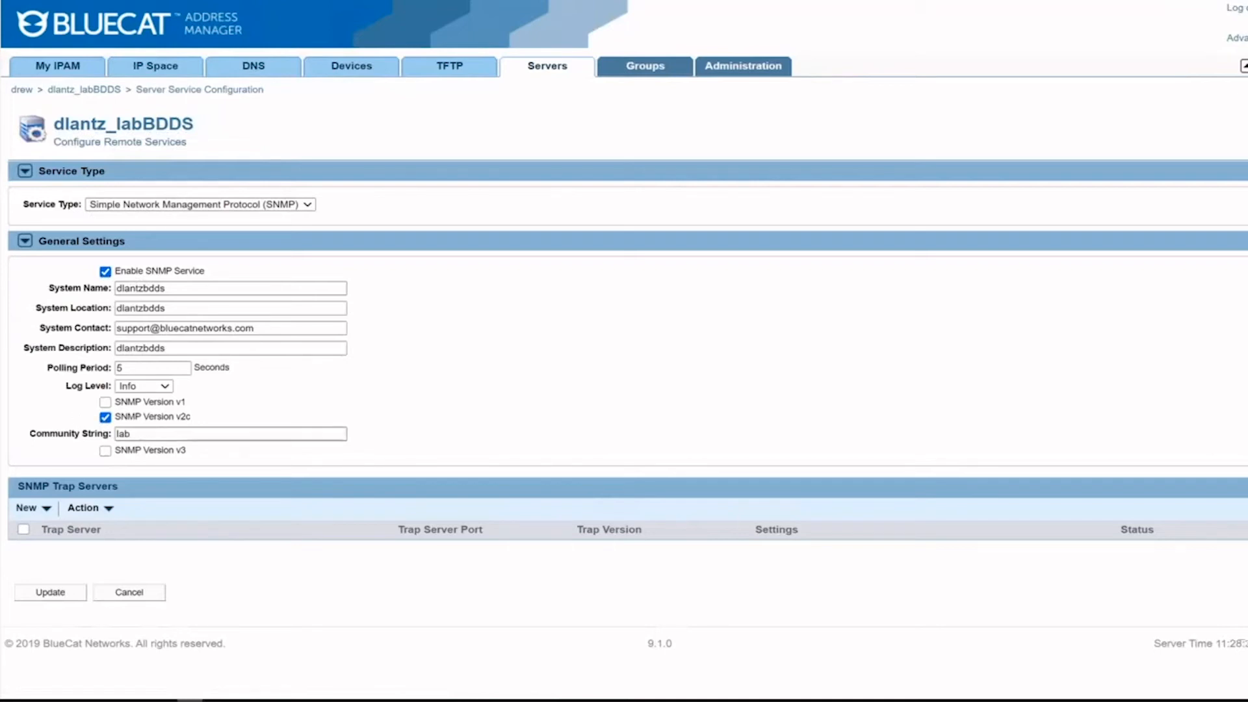
left_click(56, 597)
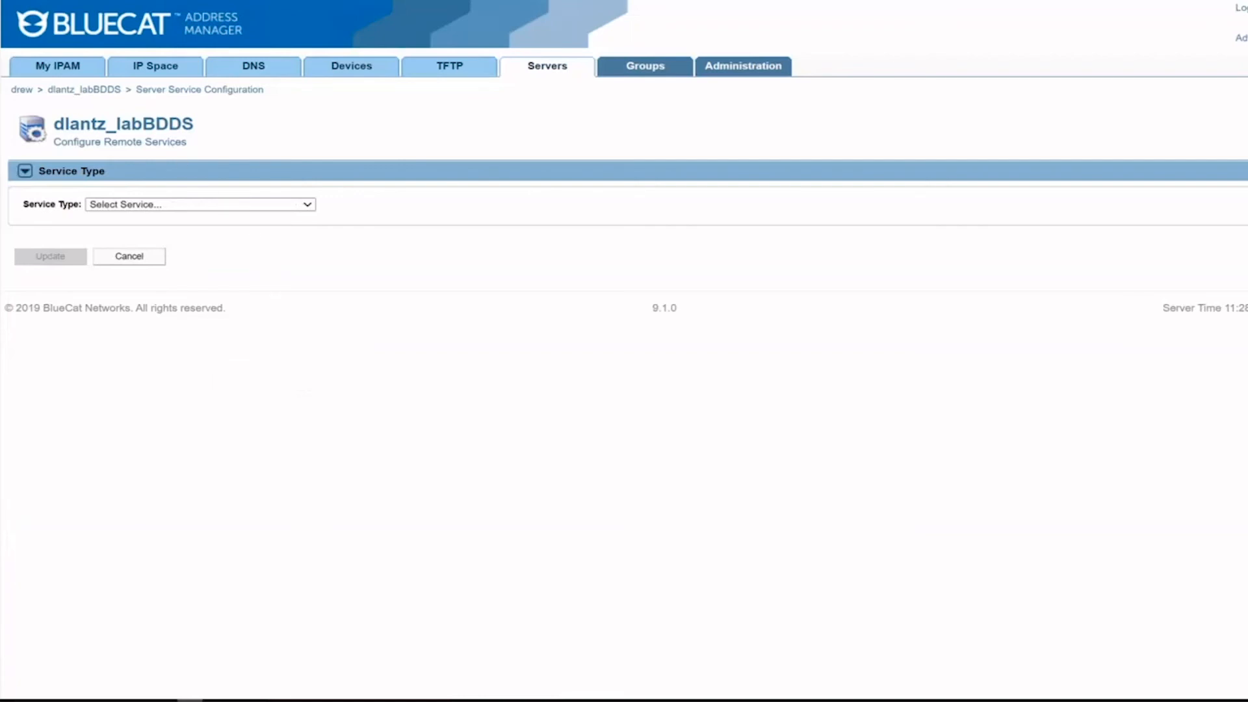
left_click(96, 98)
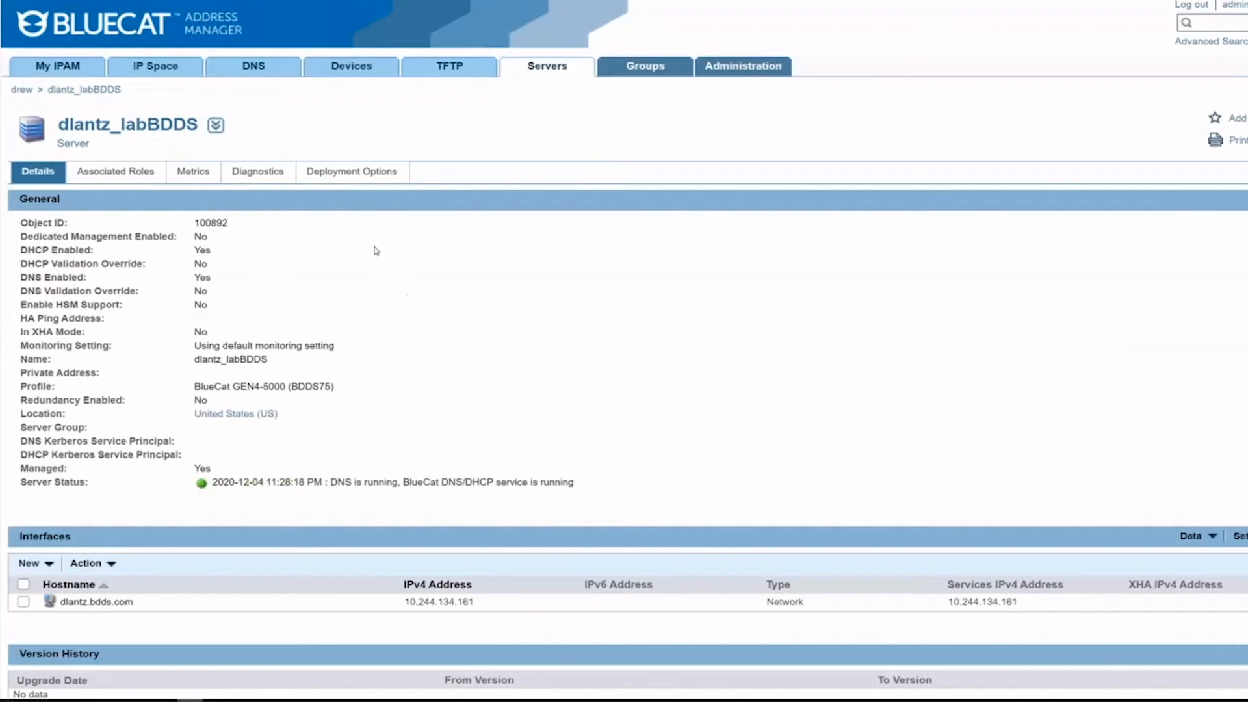
Step: Show dlantz_labBDDS's Metrics tab and scroll through its DNS, DHCP, CPU, memory, network and disk graphs
left_click(189, 173)
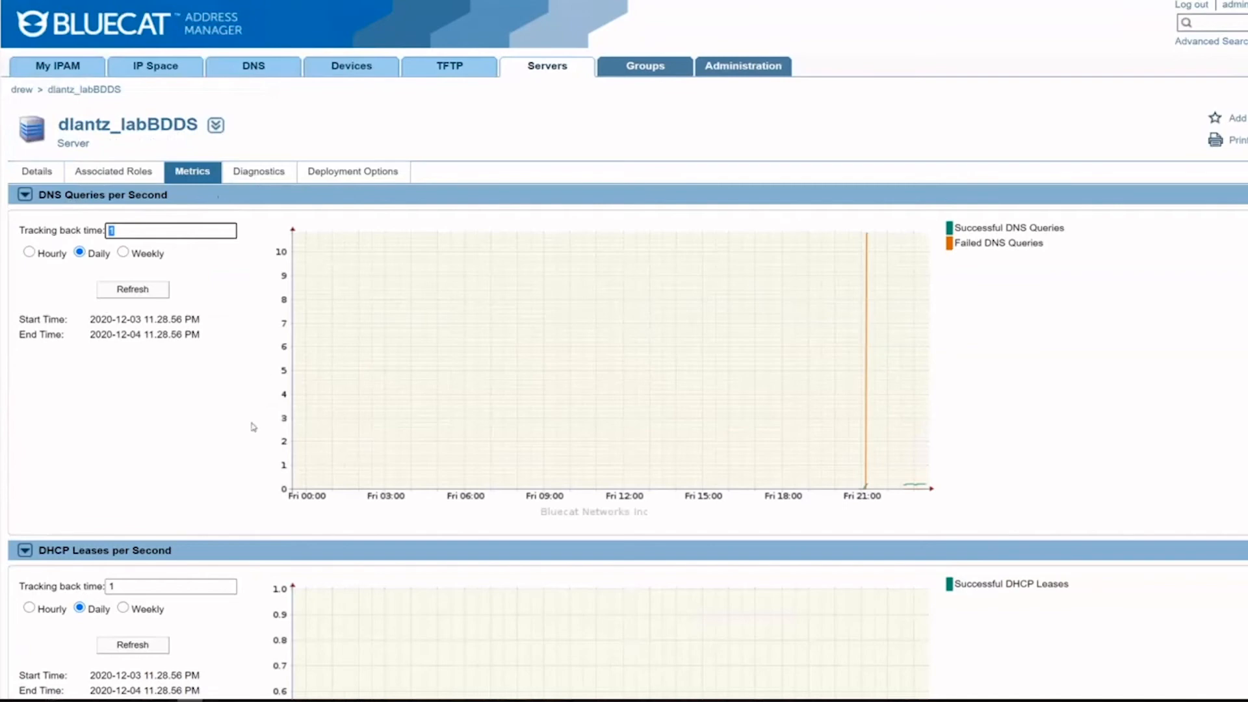
scroll(235, 393, "down", 1)
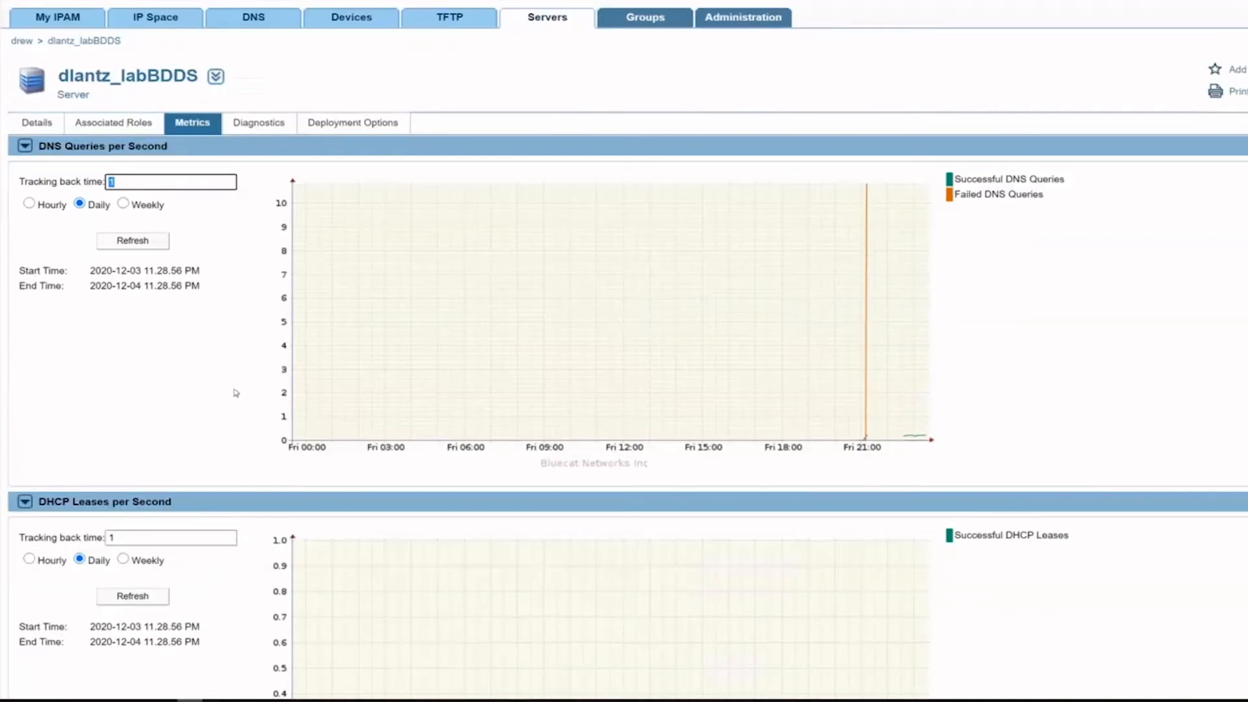
scroll(235, 393, "down", 6)
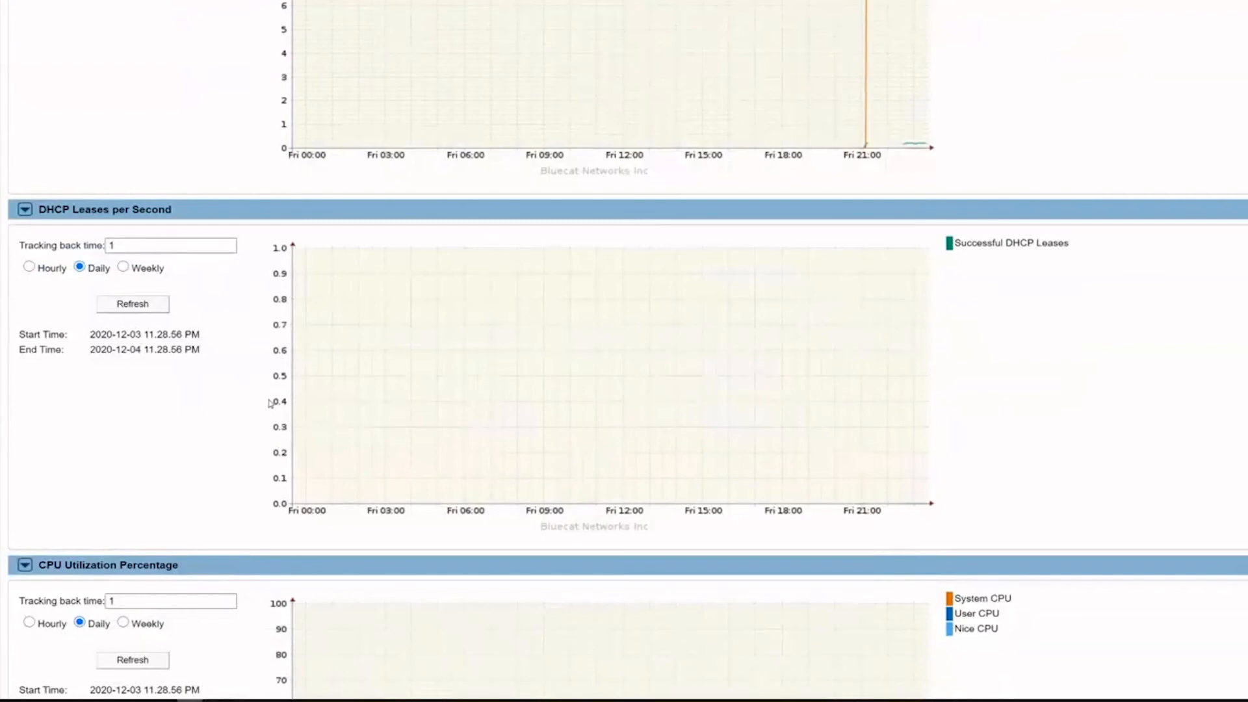
scroll(270, 403, "down", 5)
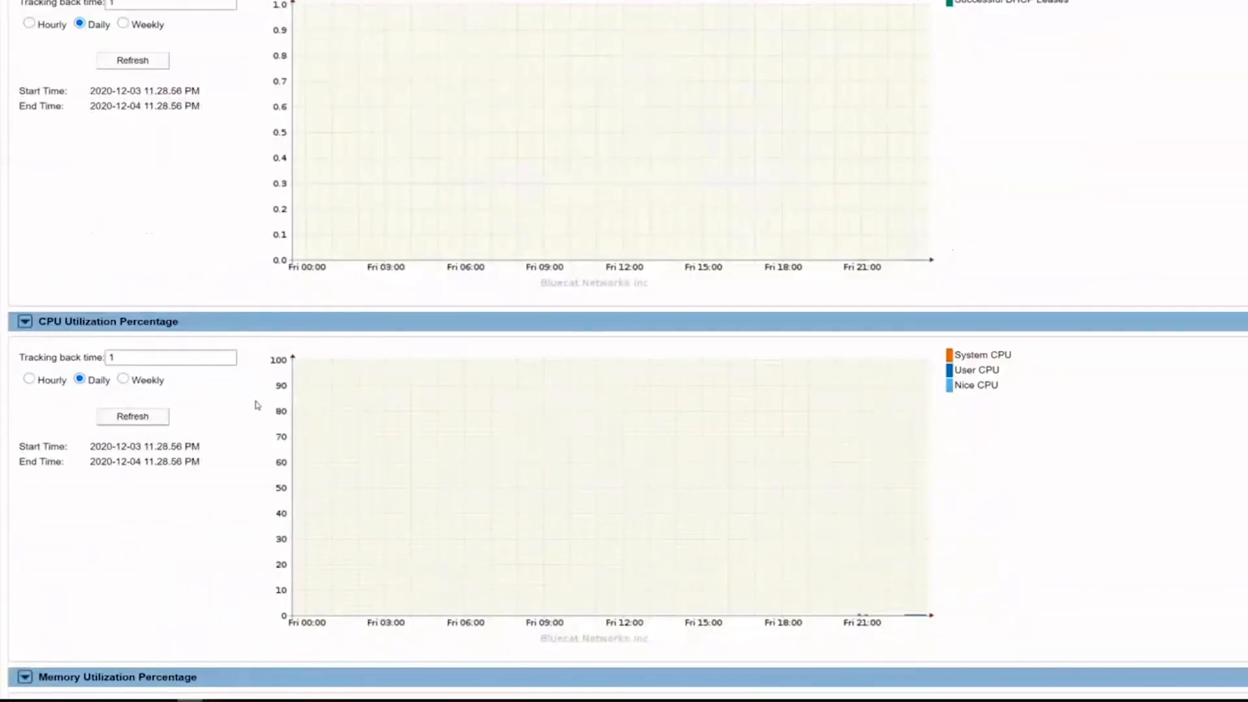
scroll(258, 404, "down", 5)
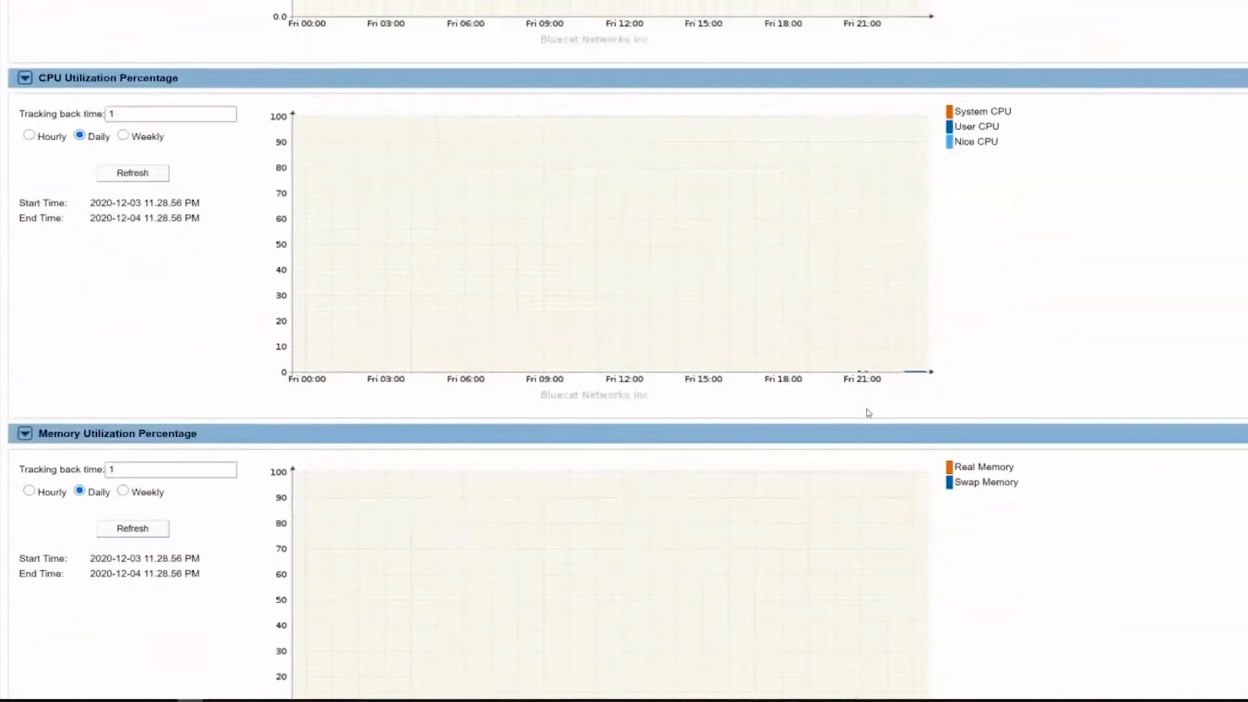
scroll(387, 409, "down", 1)
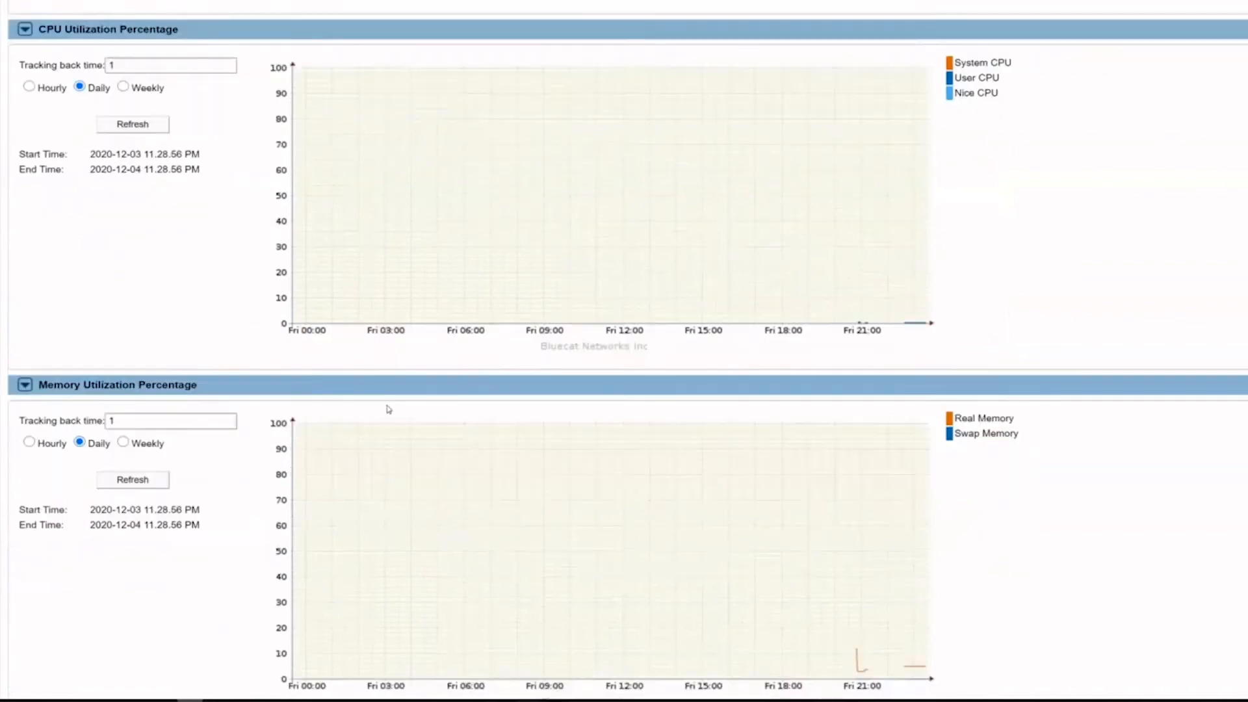
scroll(387, 409, "down", 3)
scroll(939, 520, "down", 2)
scroll(938, 520, "down", 2)
scroll(937, 515, "down", 5)
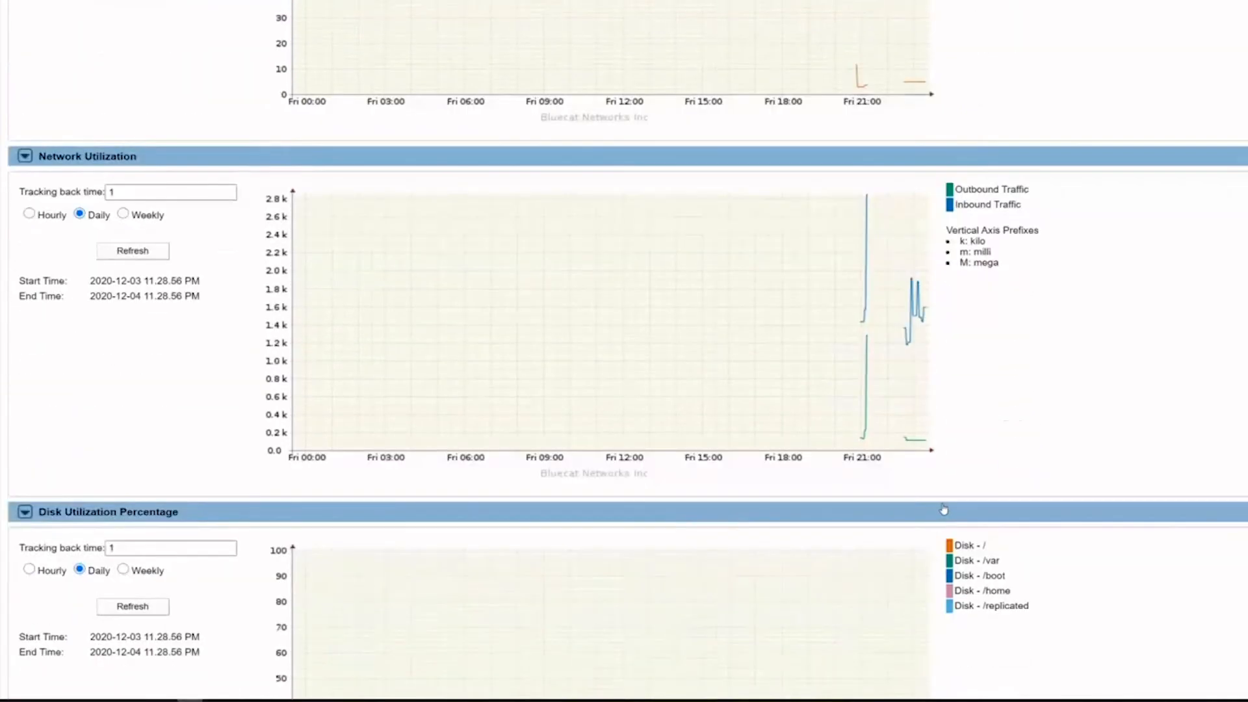
scroll(943, 509, "down", 4)
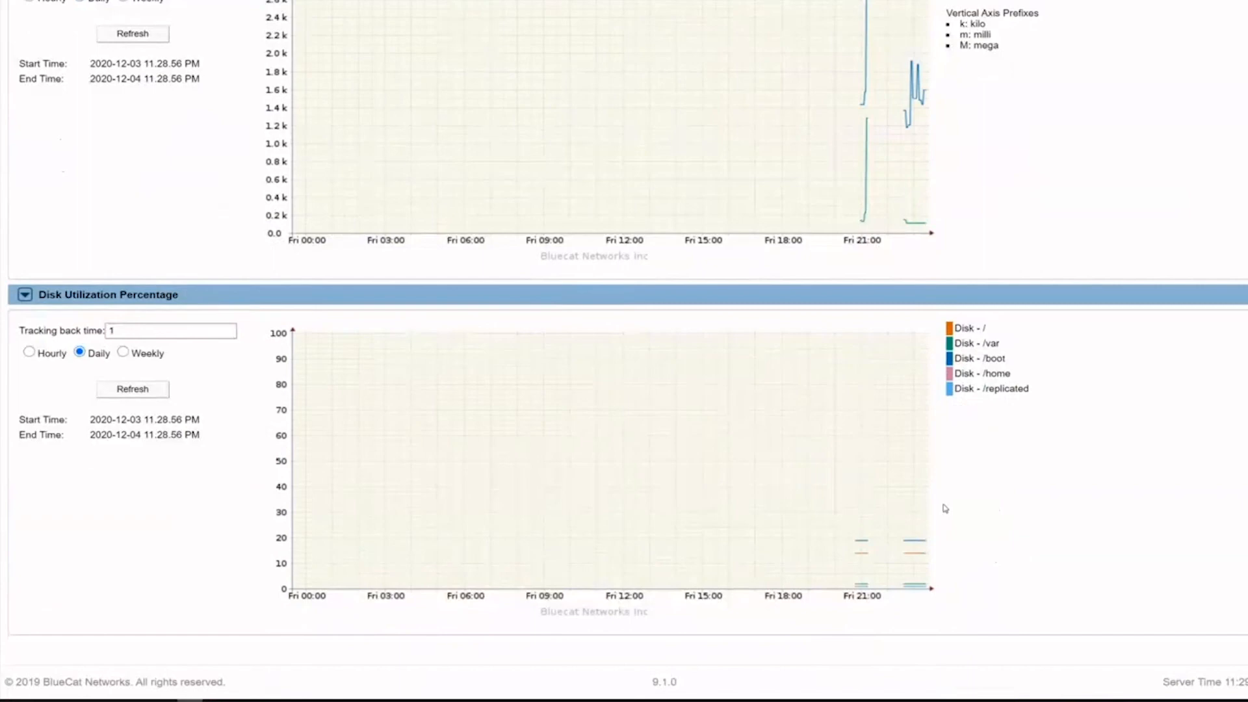
middle_click(944, 506)
scroll(938, 195, "up", 20)
middle_click(937, 183)
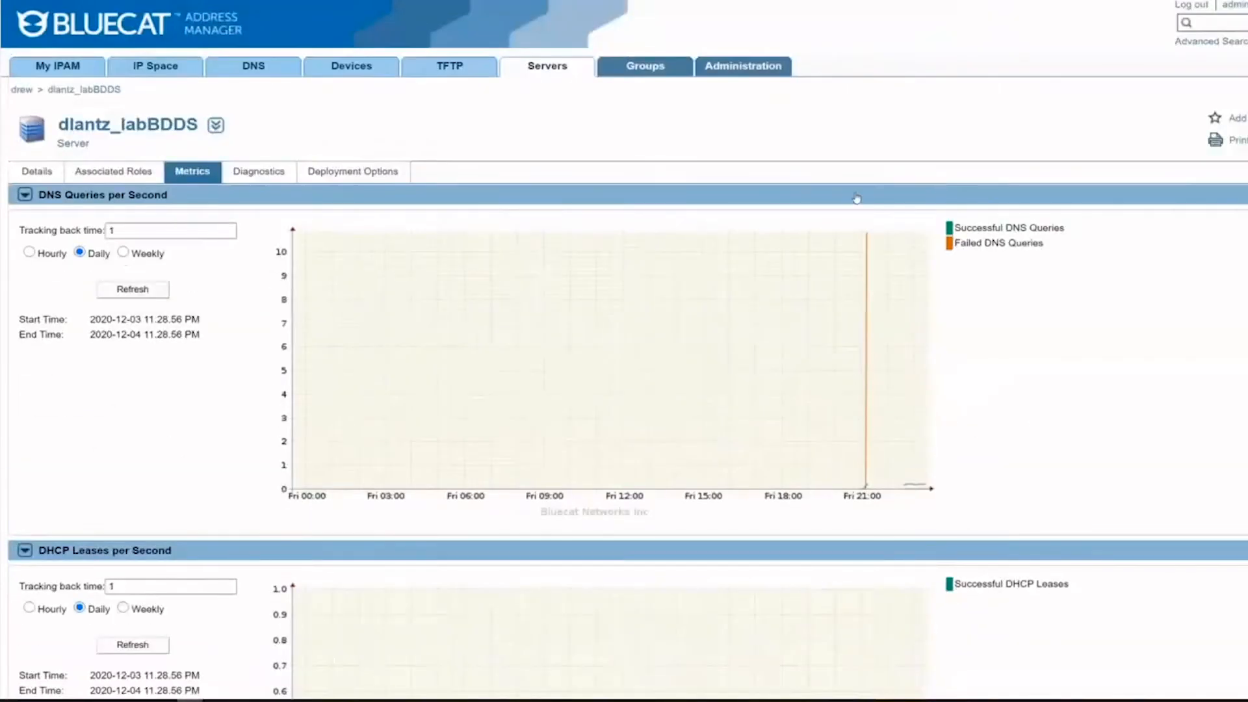